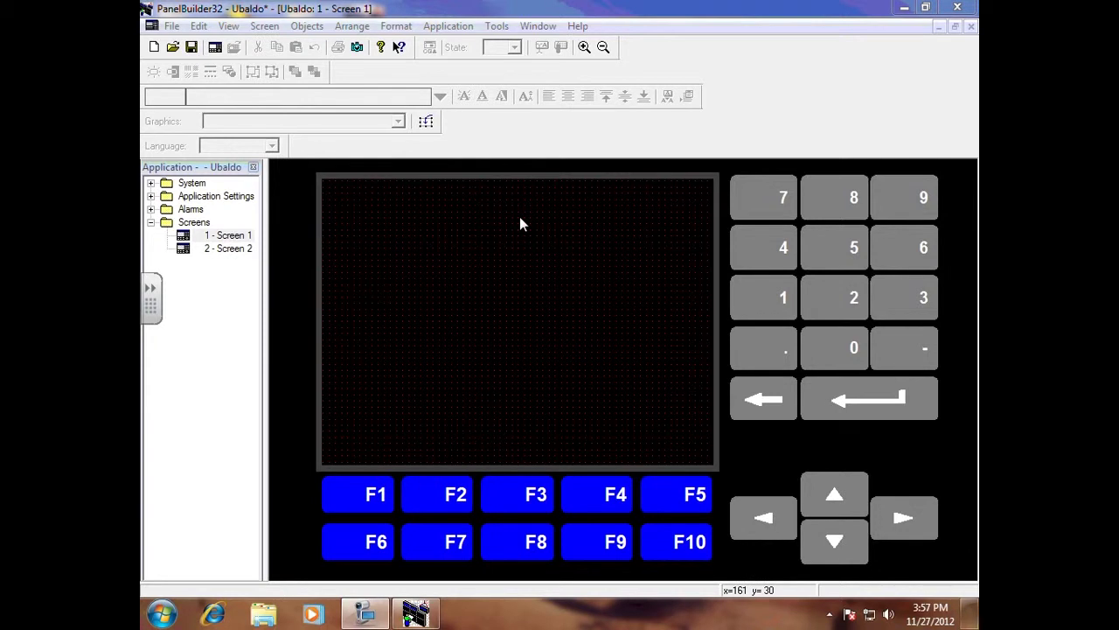
Expand the System branch of the Application tree to reveal Tag Editor.
{"action": "left_click", "coordinate": [151, 182]}
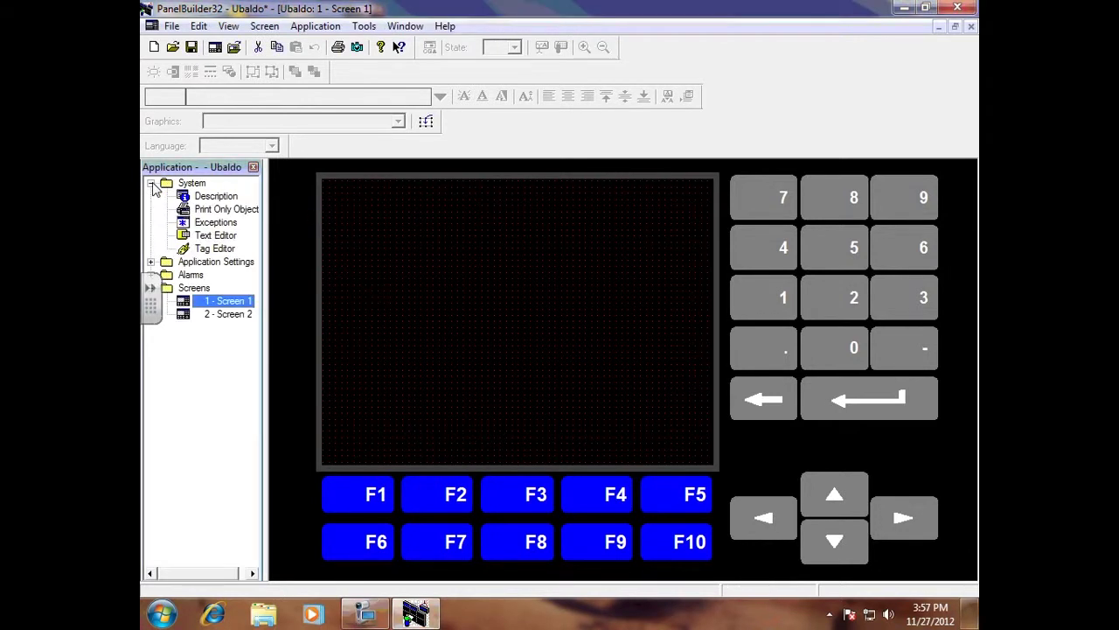
Open the Tag Editor under System, showing an empty tag table.
{"action": "double_click", "coordinate": [215, 250]}
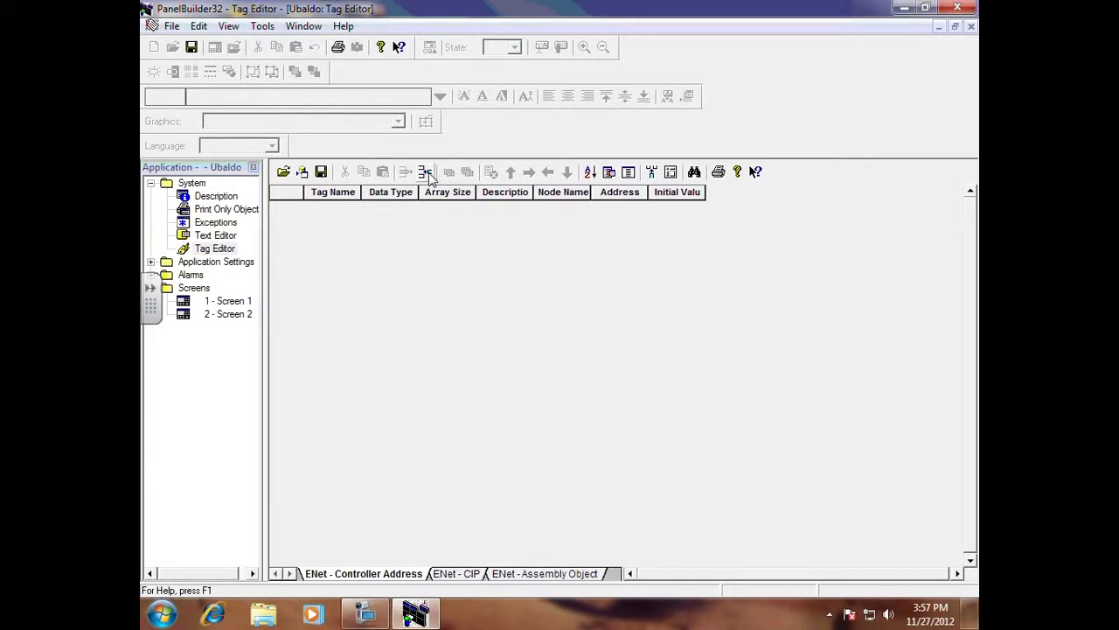
Append new Bit-type rows to the tag table and select row 1's Tag Name cell.
{"action": "left_click", "coordinate": [426, 172]}
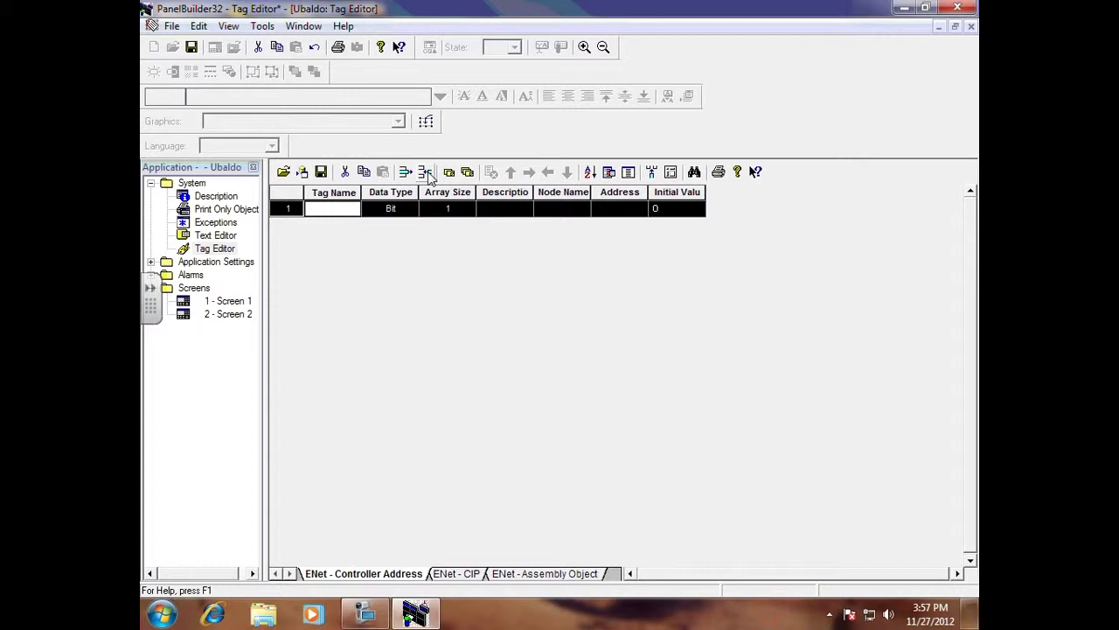
{"action": "left_click", "coordinate": [426, 172]}
{"action": "left_click", "coordinate": [426, 173]}
{"action": "left_click", "coordinate": [426, 172]}
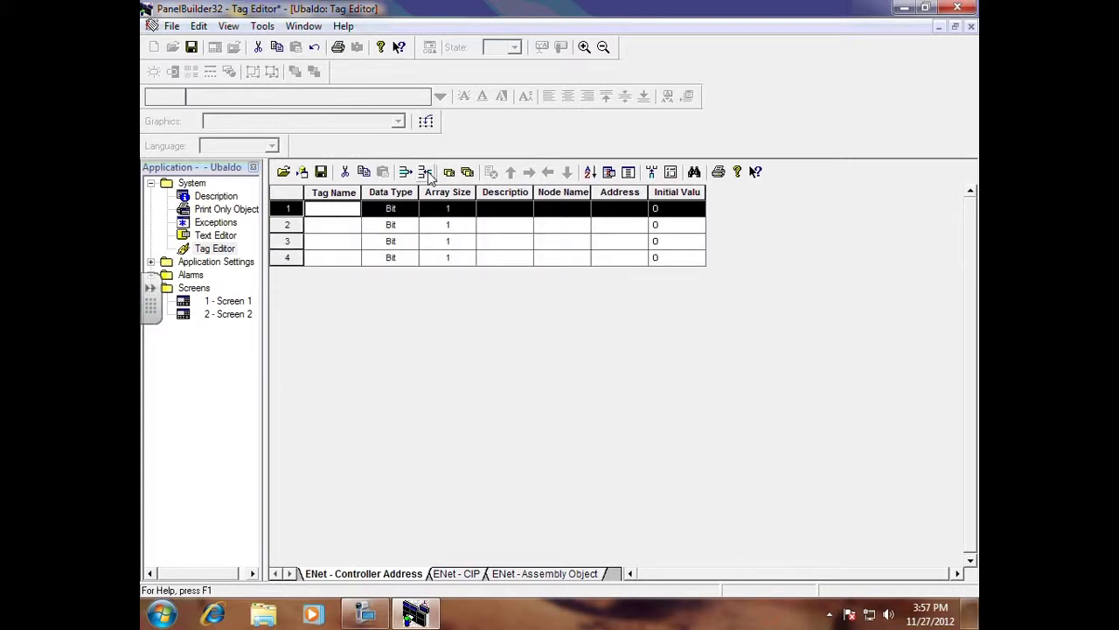
{"action": "left_click", "coordinate": [426, 172]}
{"action": "left_click", "coordinate": [426, 172]}
{"action": "left_click", "coordinate": [426, 172]}
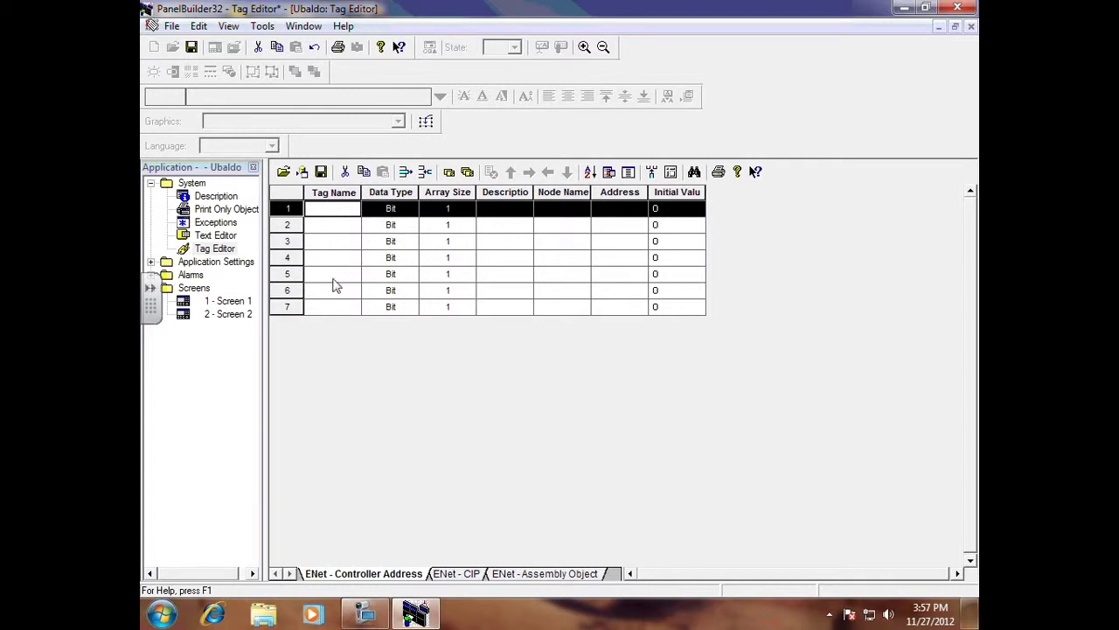
{"action": "left_click", "coordinate": [334, 211]}
Name tag rows 1–3 start_stop, Pump_Run and Pump_Indicator.
{"action": "type", "text": "start"}
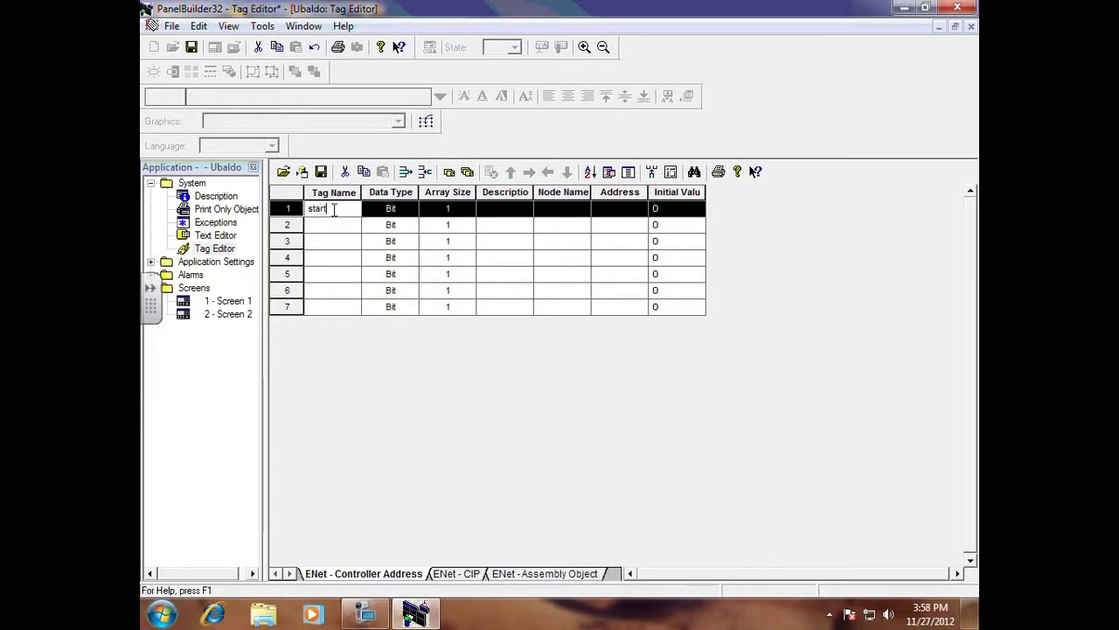
{"action": "type", "text": "_stop"}
{"action": "left_click", "coordinate": [385, 212]}
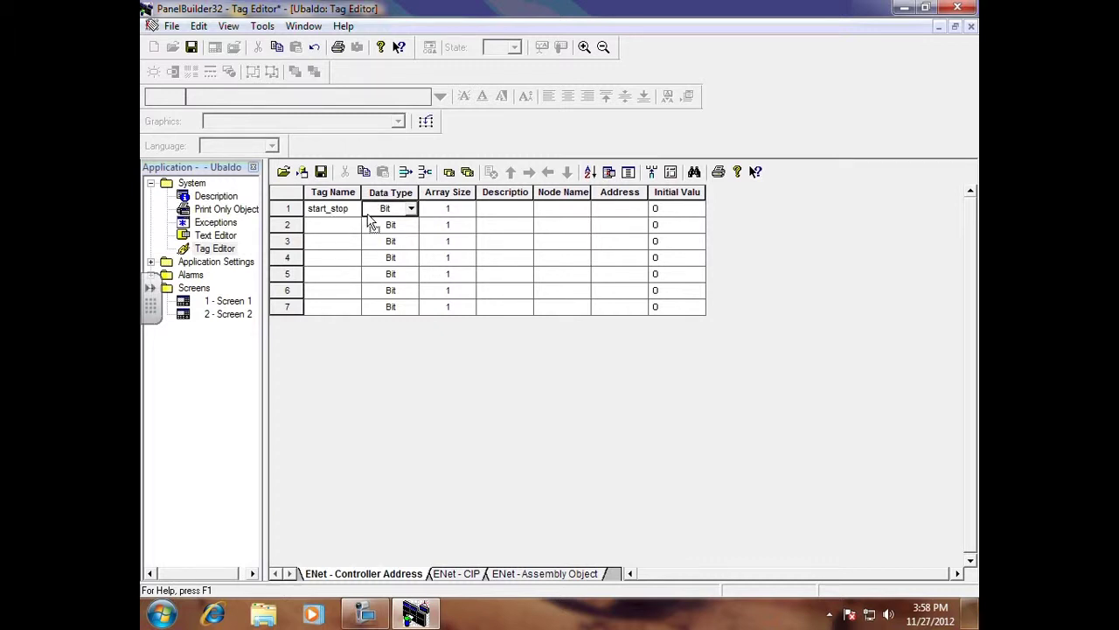
{"action": "left_click", "coordinate": [330, 228]}
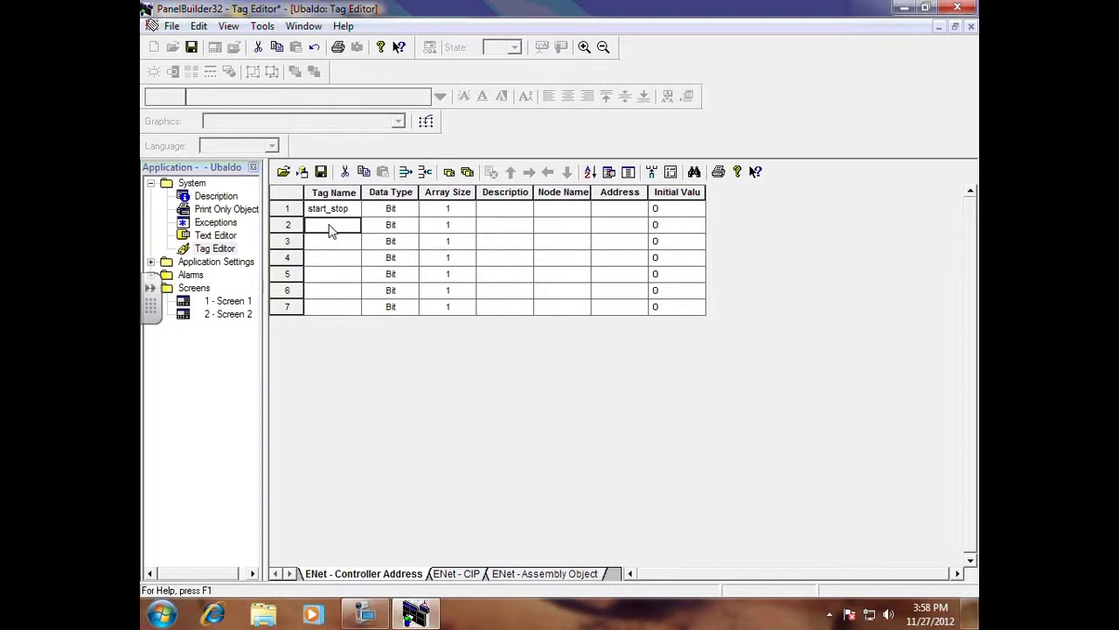
{"action": "type", "text": "Pump_Run"}
{"action": "left_click", "coordinate": [339, 247]}
{"action": "type", "text": "Pump"}
{"action": "type", "text": "_Indicat"}
{"action": "type", "text": "or"}
{"action": "key", "text": "Return"}
Add tags Valve and Water_Level in rows 4–5, both as Unsigned Integer.
{"action": "type", "text": "Valve"}
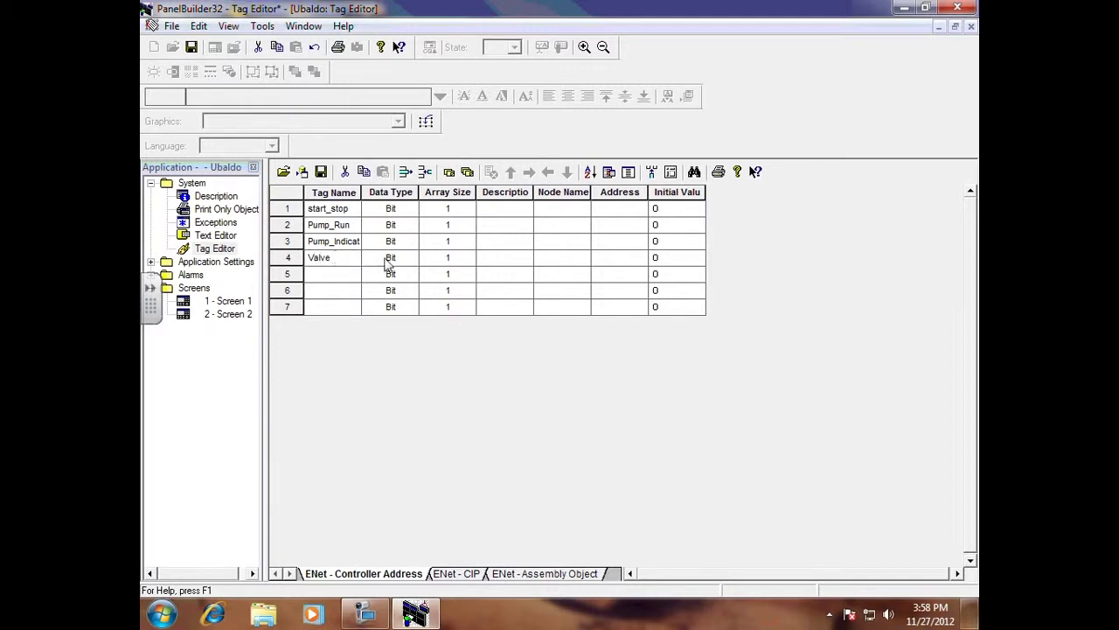
{"action": "left_click", "coordinate": [390, 259]}
{"action": "left_click", "coordinate": [410, 259]}
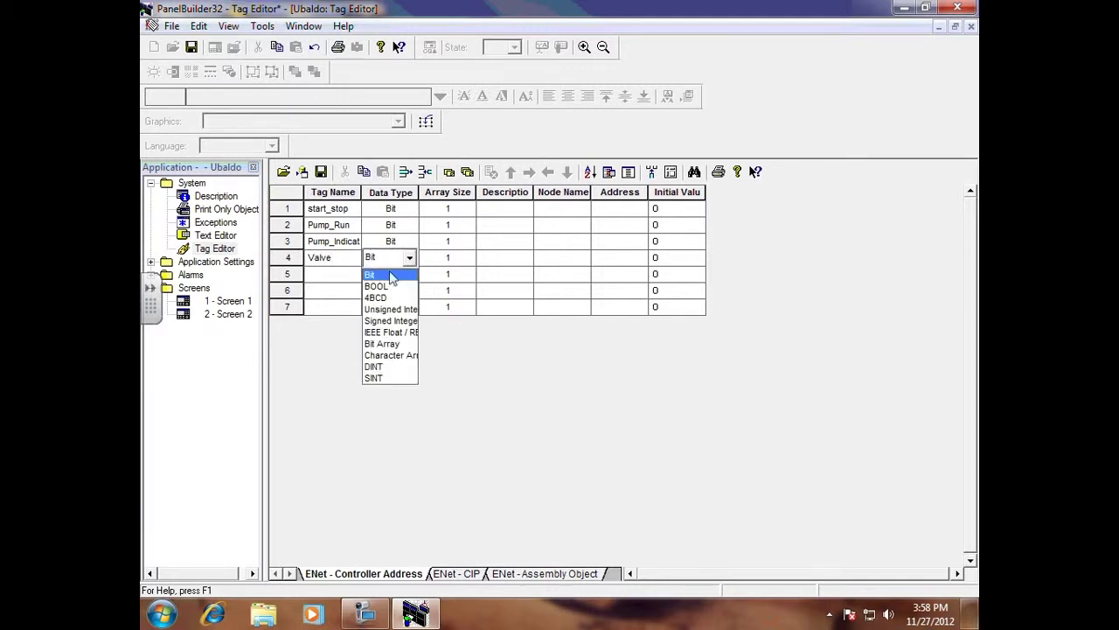
{"action": "left_click", "coordinate": [389, 311]}
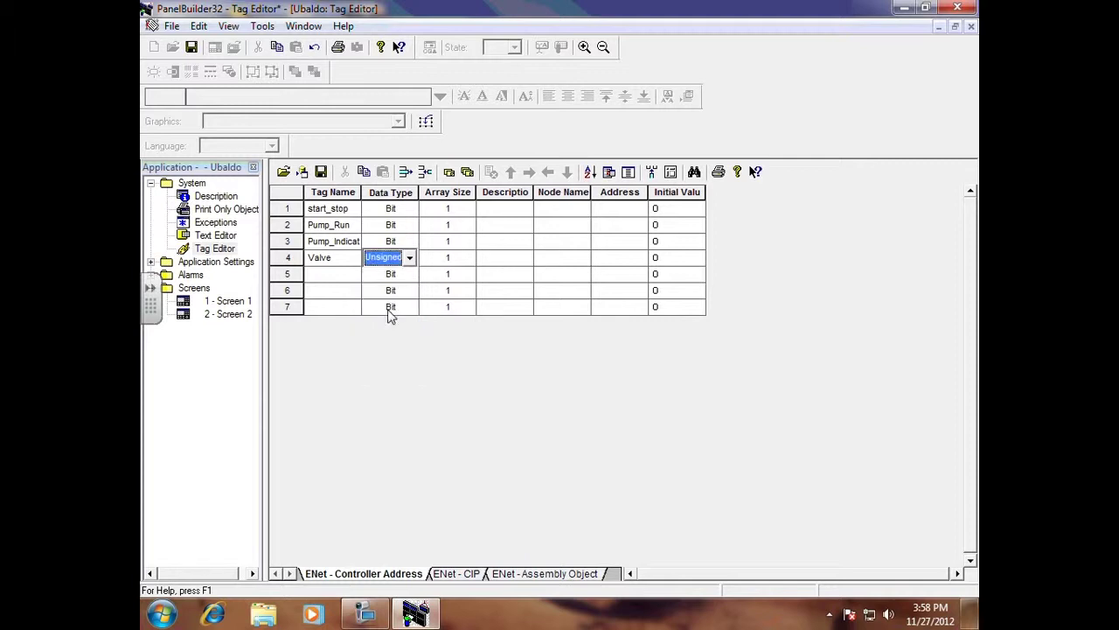
{"action": "left_click", "coordinate": [336, 279]}
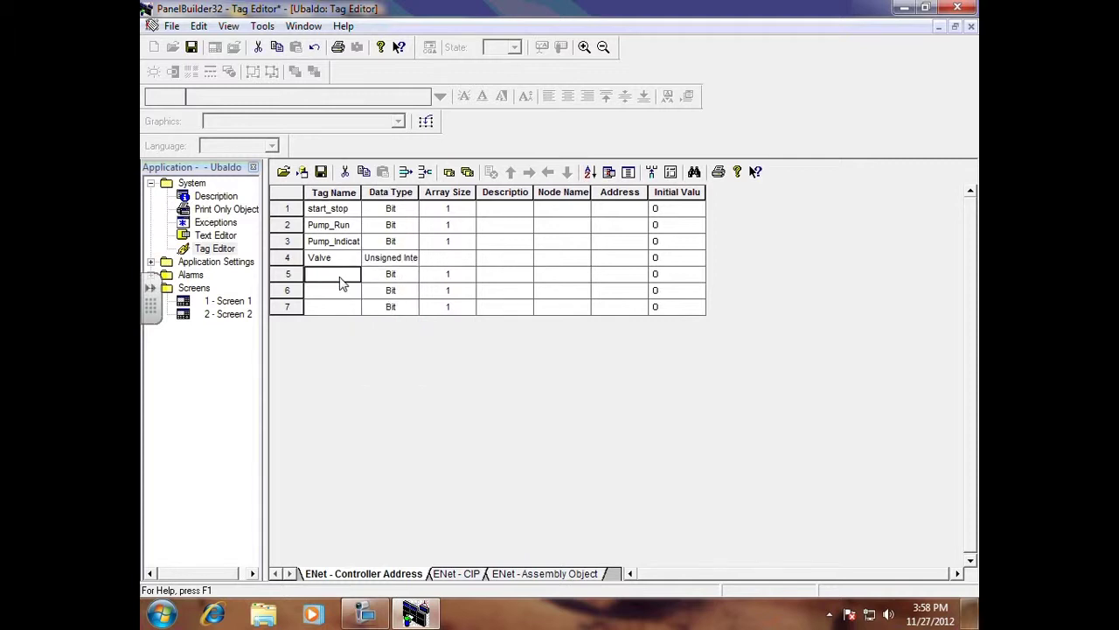
{"action": "type", "text": "Water_Level"}
{"action": "left_click", "coordinate": [390, 276]}
{"action": "left_click", "coordinate": [408, 275]}
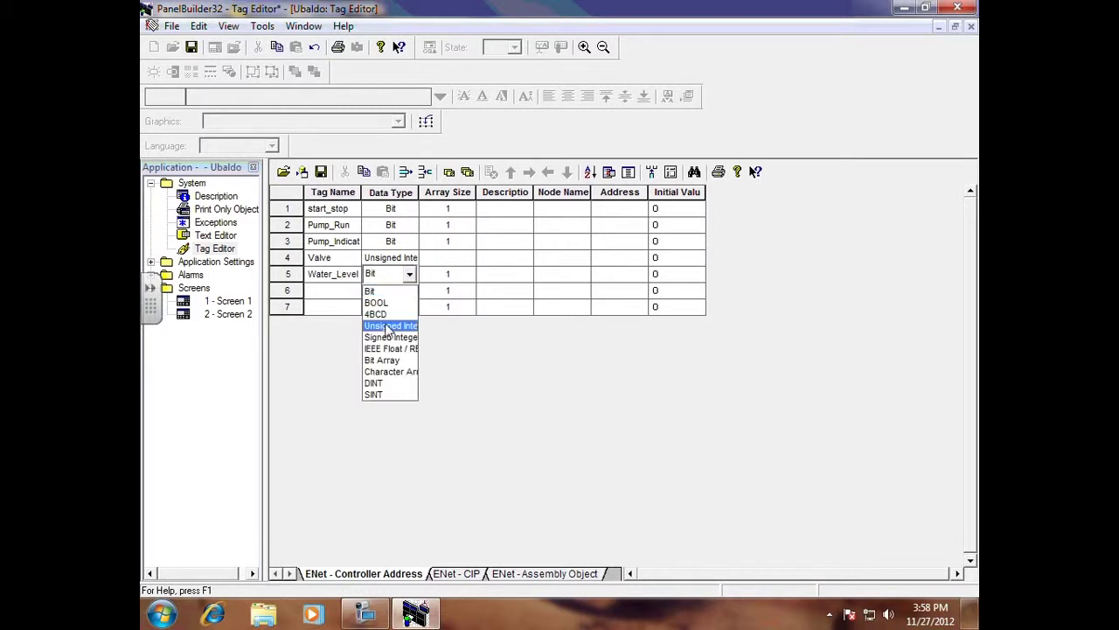
{"action": "left_click", "coordinate": [390, 326]}
{"action": "left_click", "coordinate": [337, 297]}
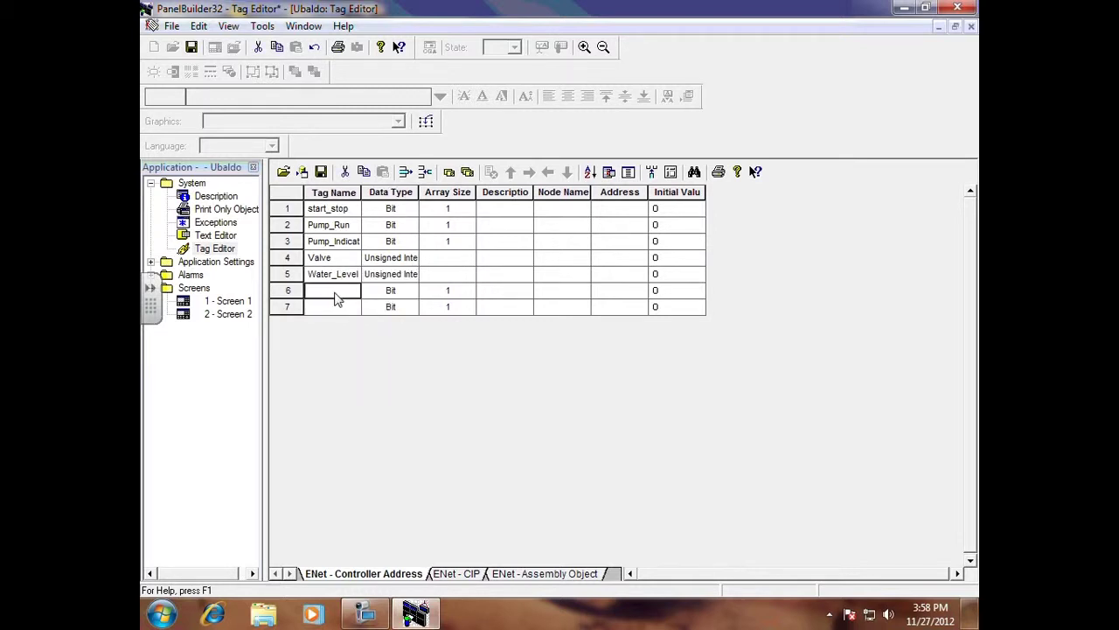
Add tags Set_Point and Display in rows 6–7, both as Unsigned Integer.
{"action": "left_click", "coordinate": [336, 292]}
{"action": "type", "text": "Set_Point"}
{"action": "left_click", "coordinate": [390, 298]}
{"action": "left_click", "coordinate": [410, 291]}
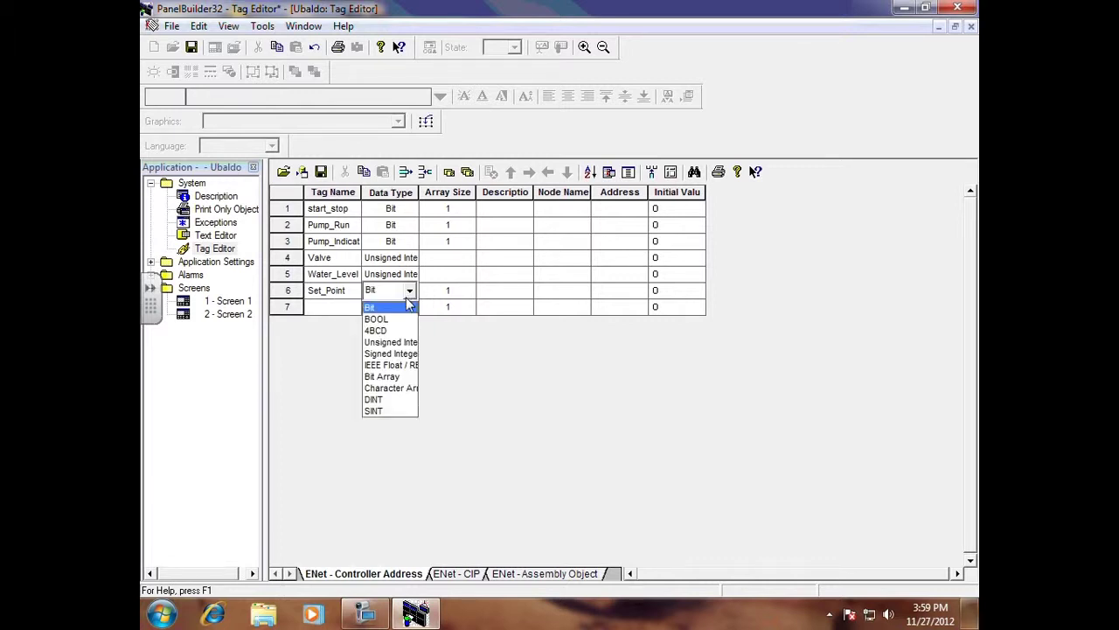
{"action": "left_click", "coordinate": [386, 342]}
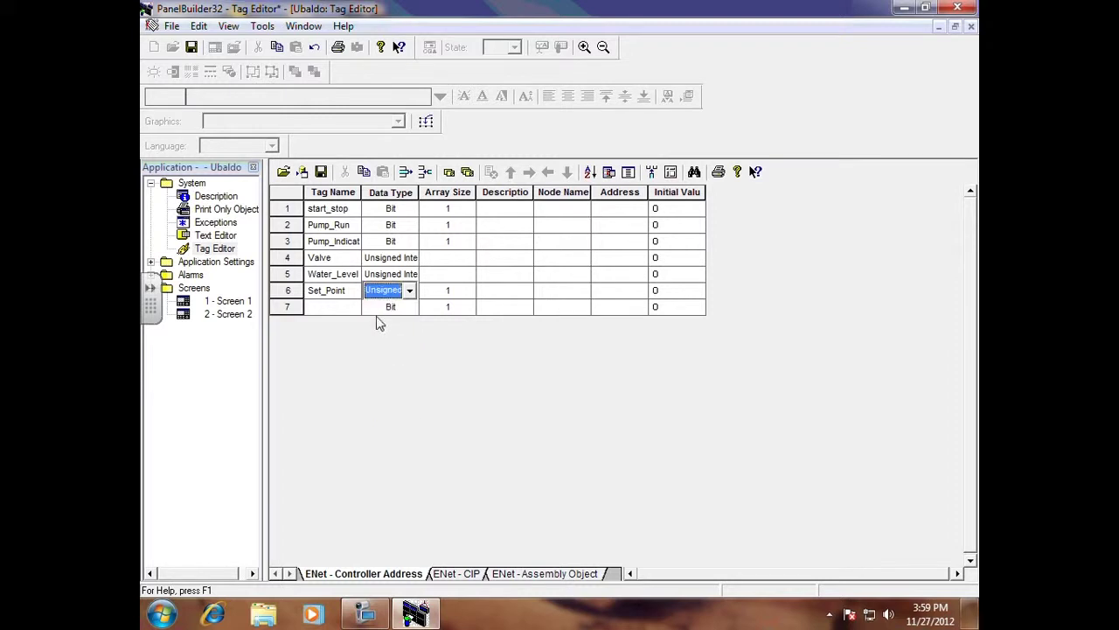
{"action": "left_click", "coordinate": [340, 313]}
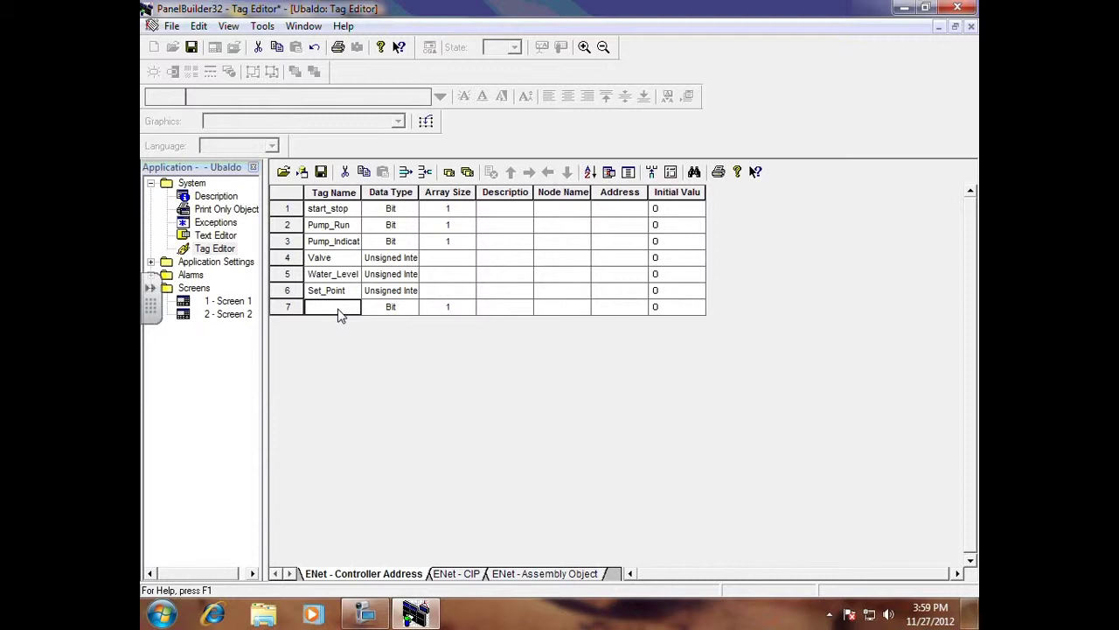
{"action": "type", "text": "Display"}
{"action": "left_click", "coordinate": [408, 308]}
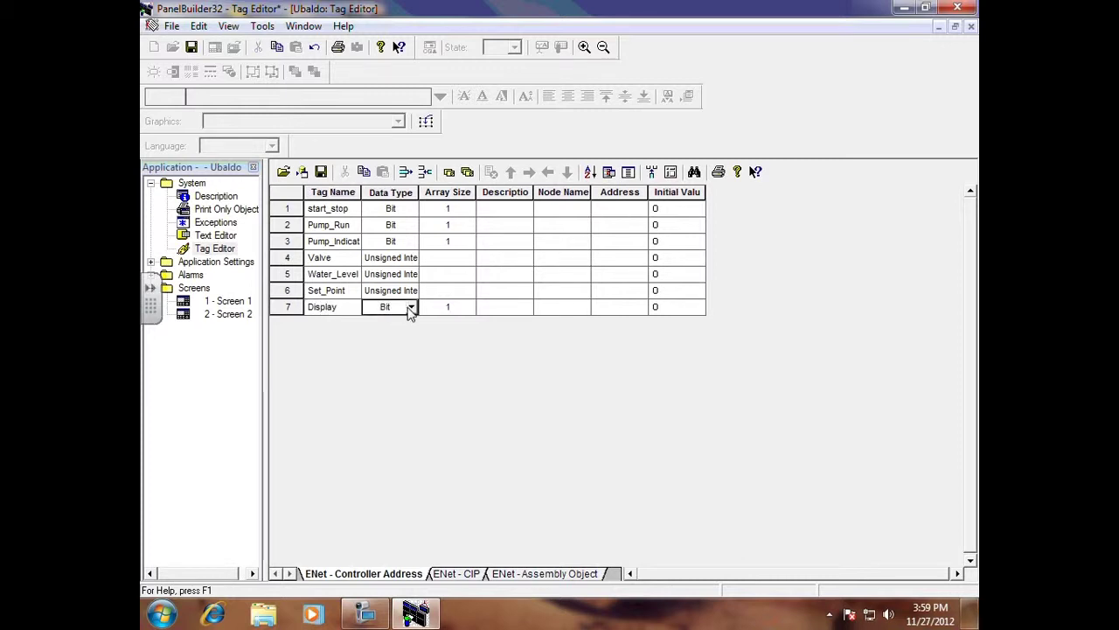
{"action": "left_click", "coordinate": [410, 308]}
{"action": "left_click", "coordinate": [382, 358]}
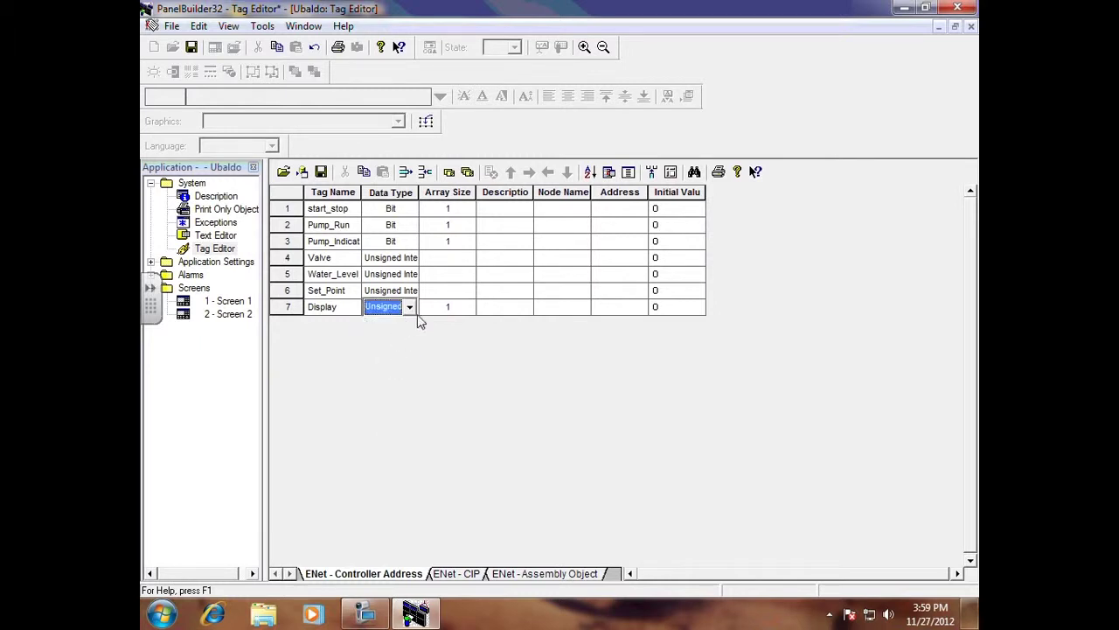
{"action": "left_click", "coordinate": [427, 312]}
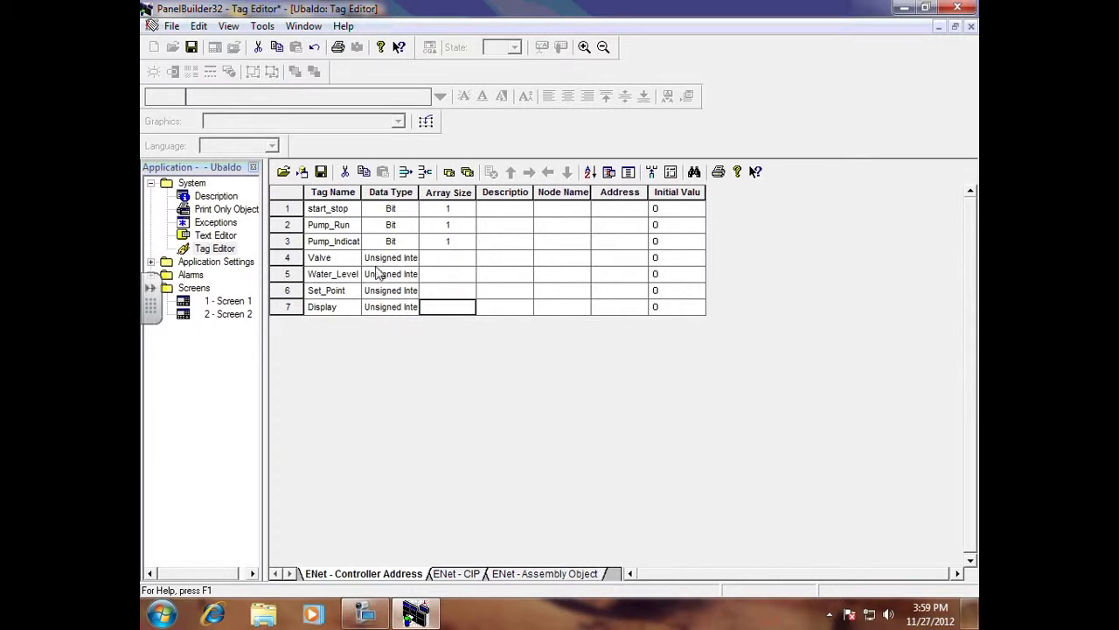
Save the tags without drafting, then jump to the first missing-node-name error.
{"action": "left_click", "coordinate": [321, 172]}
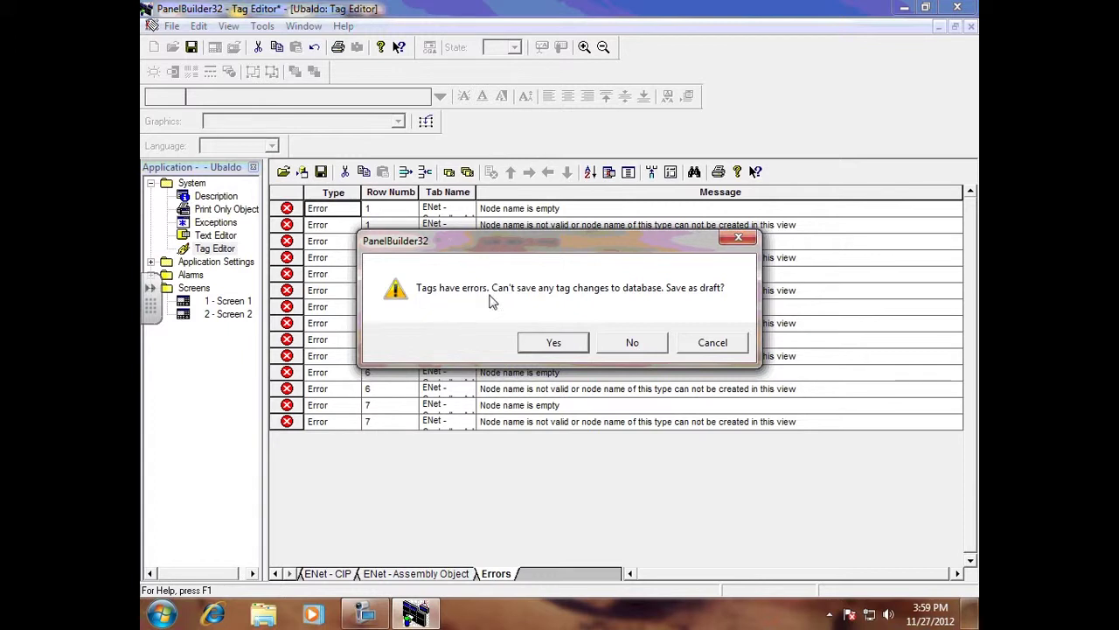
{"action": "left_click", "coordinate": [632, 344]}
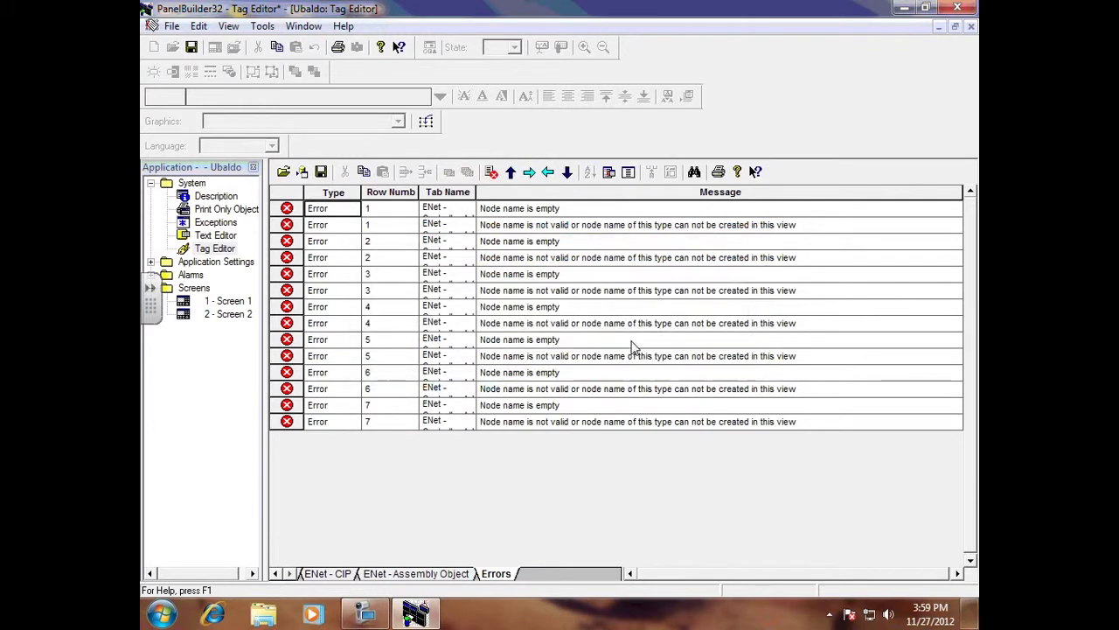
{"action": "double_click", "coordinate": [536, 212]}
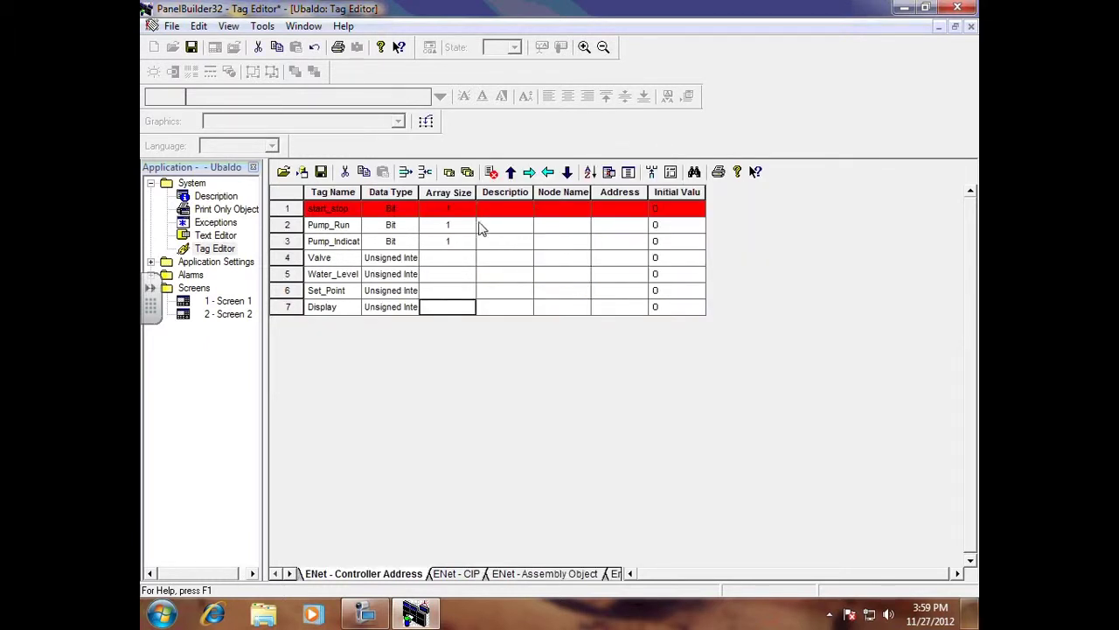
Enter node name SLC124 for the start_stop tag and copy it.
{"action": "left_click", "coordinate": [566, 210]}
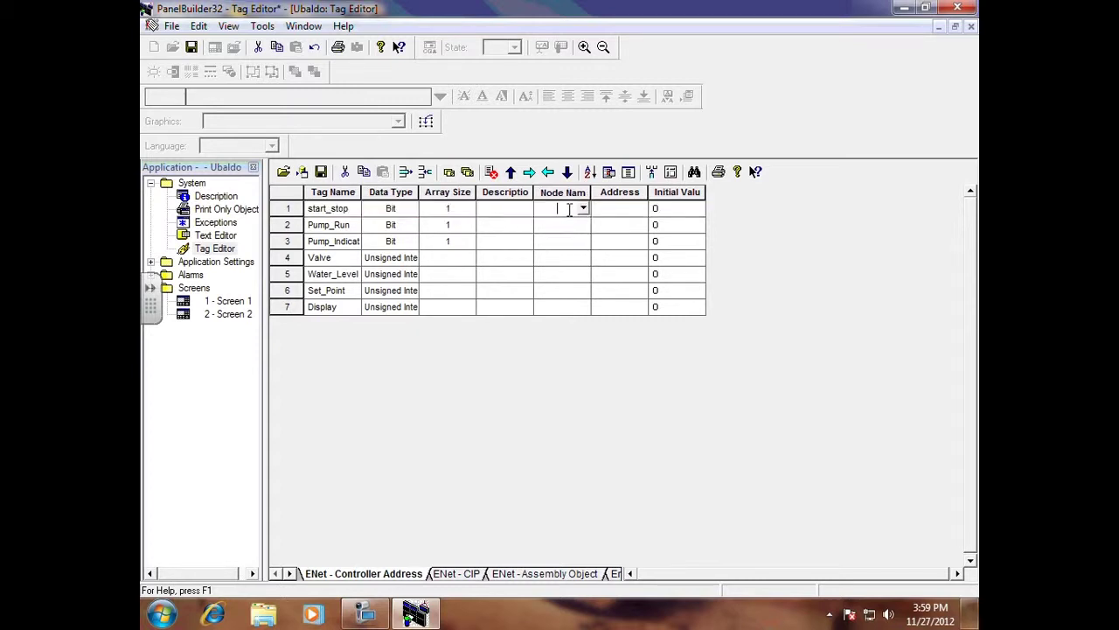
{"action": "type", "text": "SLC124"}
{"action": "left_click", "coordinate": [564, 230]}
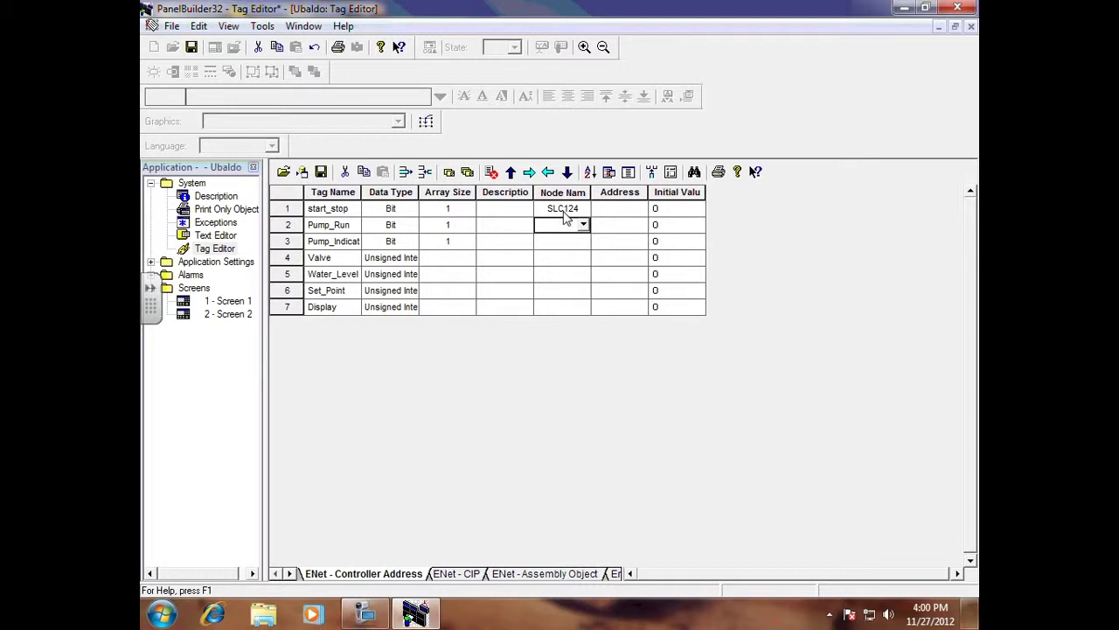
{"action": "left_click", "coordinate": [569, 210]}
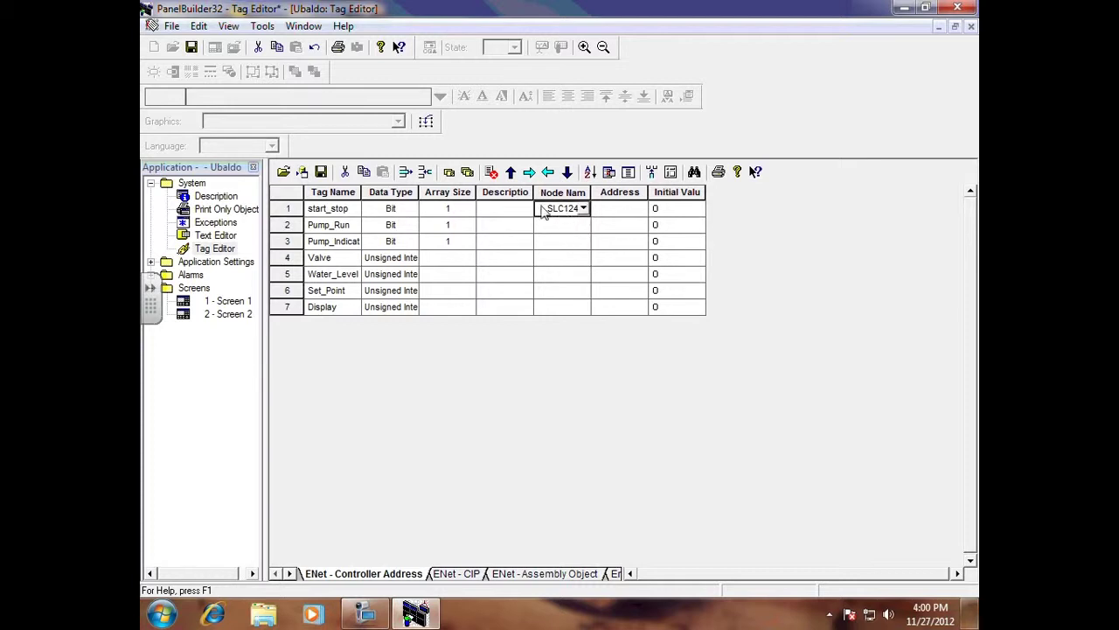
{"action": "left_click", "coordinate": [365, 173]}
Paste SLC124 into the Node Name cells of rows 2–7.
{"action": "left_click", "coordinate": [562, 226]}
{"action": "left_click", "coordinate": [382, 172]}
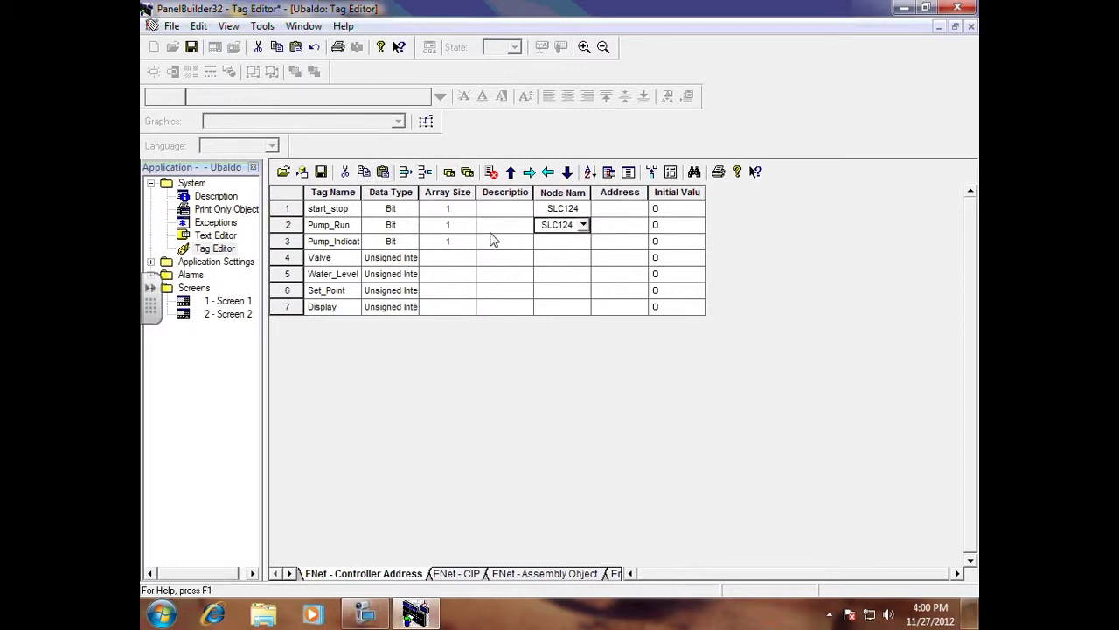
{"action": "left_click", "coordinate": [550, 249]}
{"action": "left_click", "coordinate": [382, 172]}
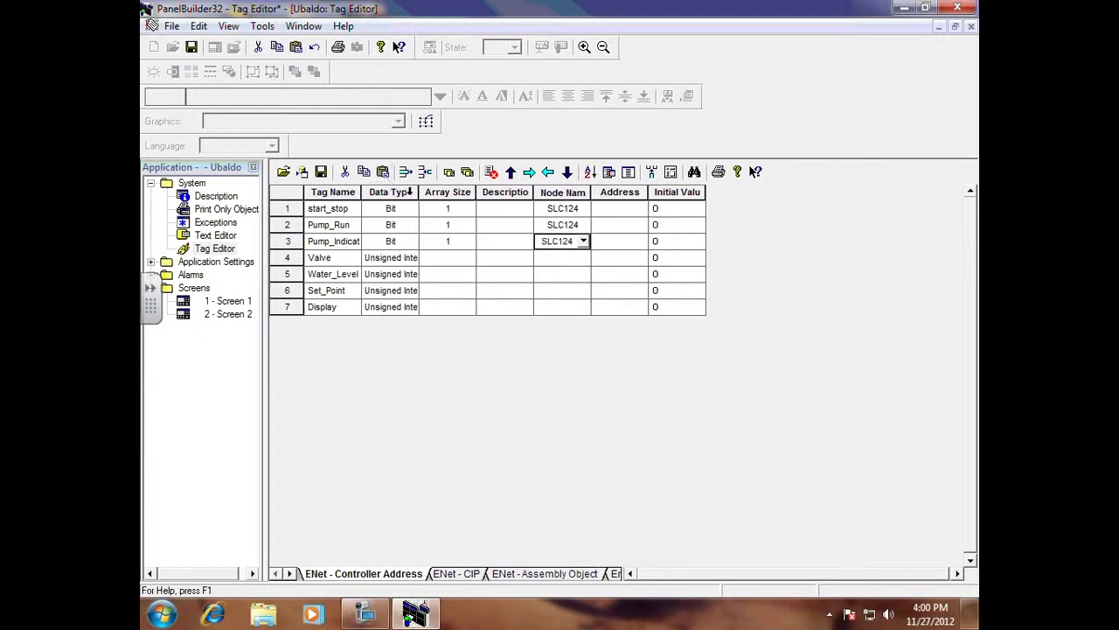
{"action": "left_click", "coordinate": [547, 259]}
{"action": "left_click", "coordinate": [382, 173]}
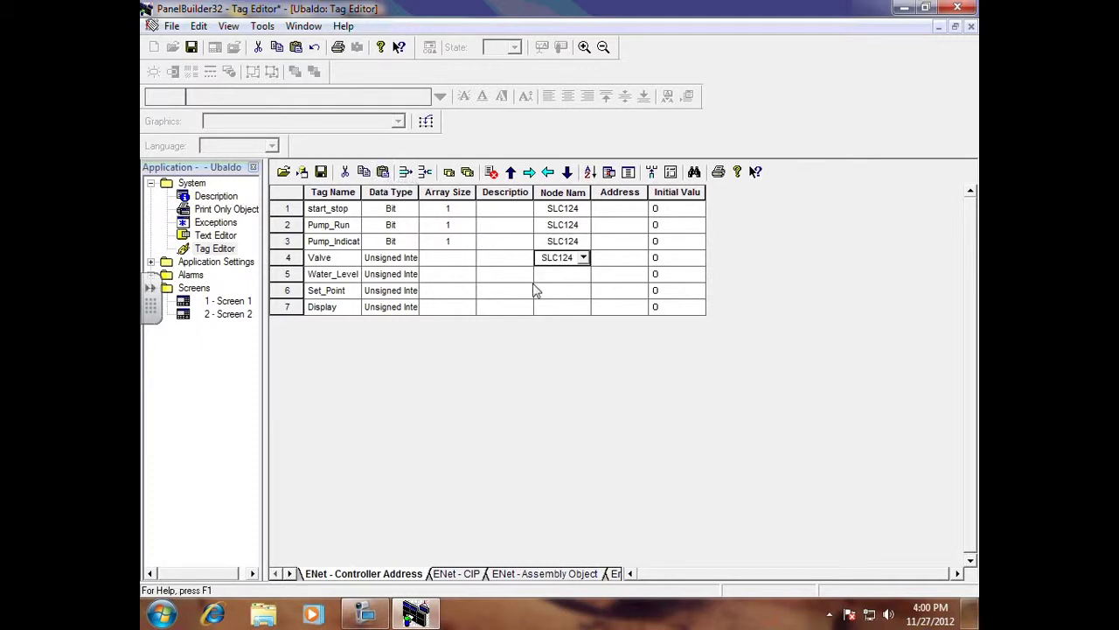
{"action": "left_click", "coordinate": [551, 280]}
{"action": "left_click", "coordinate": [382, 172]}
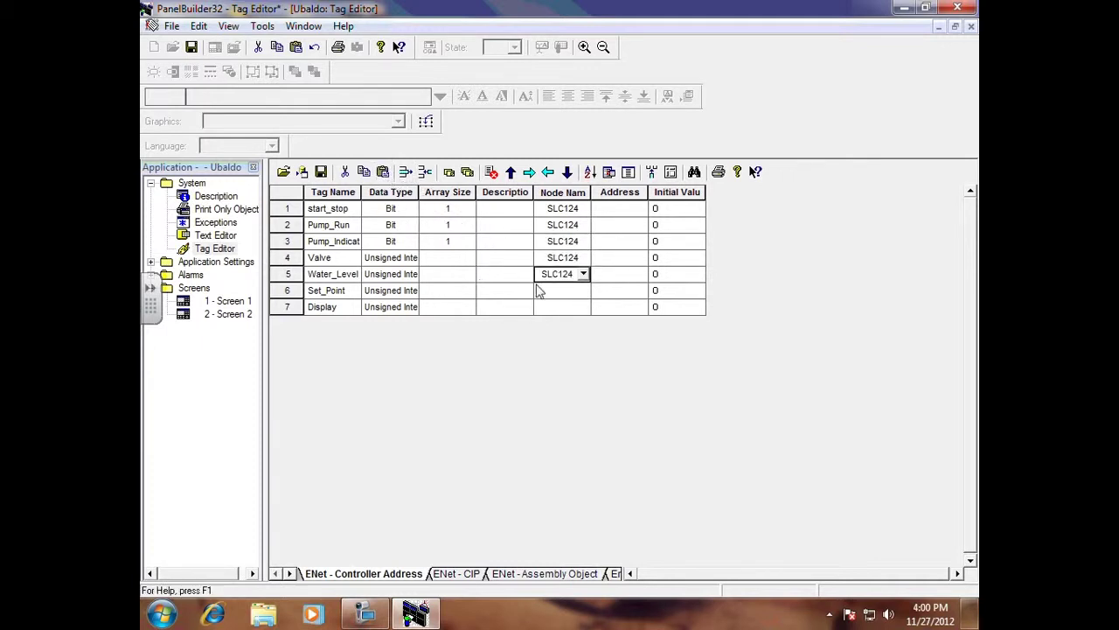
{"action": "left_click", "coordinate": [550, 293]}
{"action": "left_click", "coordinate": [382, 172]}
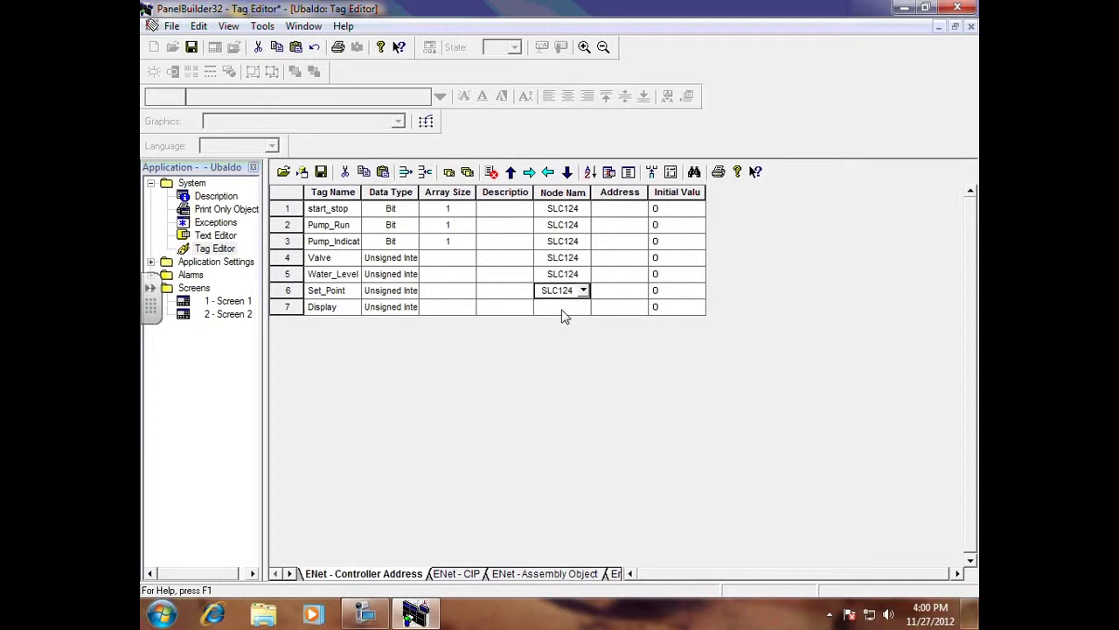
{"action": "left_click", "coordinate": [559, 307]}
{"action": "left_click", "coordinate": [382, 172]}
{"action": "left_click", "coordinate": [619, 212]}
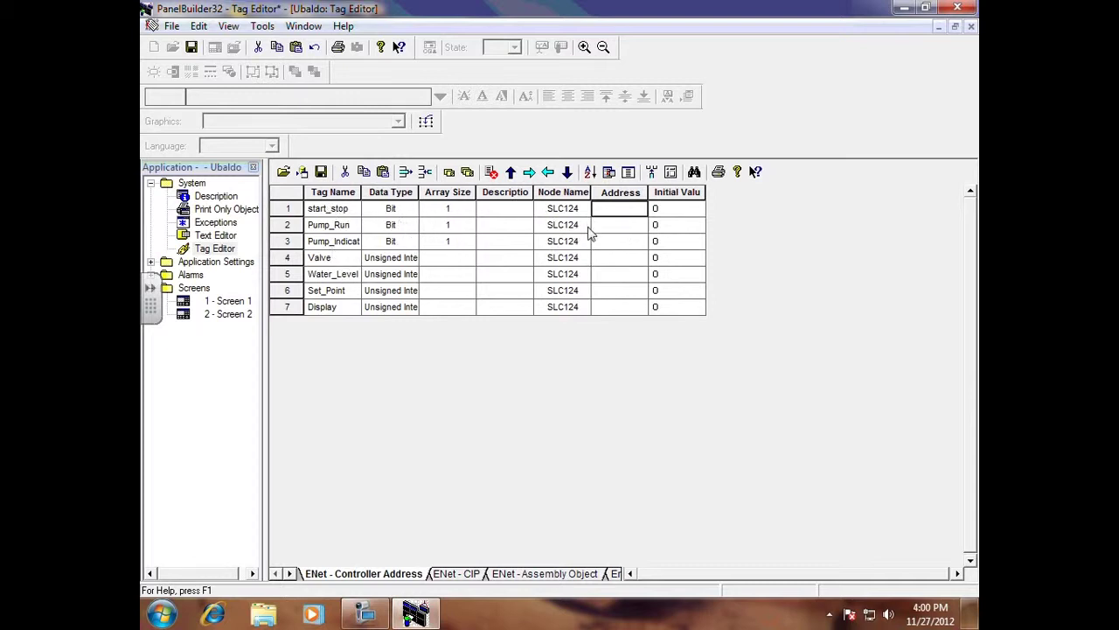
Address the three bit tags as B3:0/0, B3:0/1 and B3:0/2.
{"action": "type", "text": "B3:0/0"}
{"action": "left_click", "coordinate": [614, 232]}
{"action": "type", "text": "B3:0/1"}
{"action": "left_click", "coordinate": [614, 245]}
{"action": "type", "text": "B3:0/2"}
{"action": "key", "text": "Return"}
Address Valve, Water_Level, Set_Point and Display as N10:16, N10:14, N7:0 and N7:1.
{"action": "type", "text": "N10:16"}
{"action": "key", "text": "Return"}
{"action": "type", "text": "N10"}
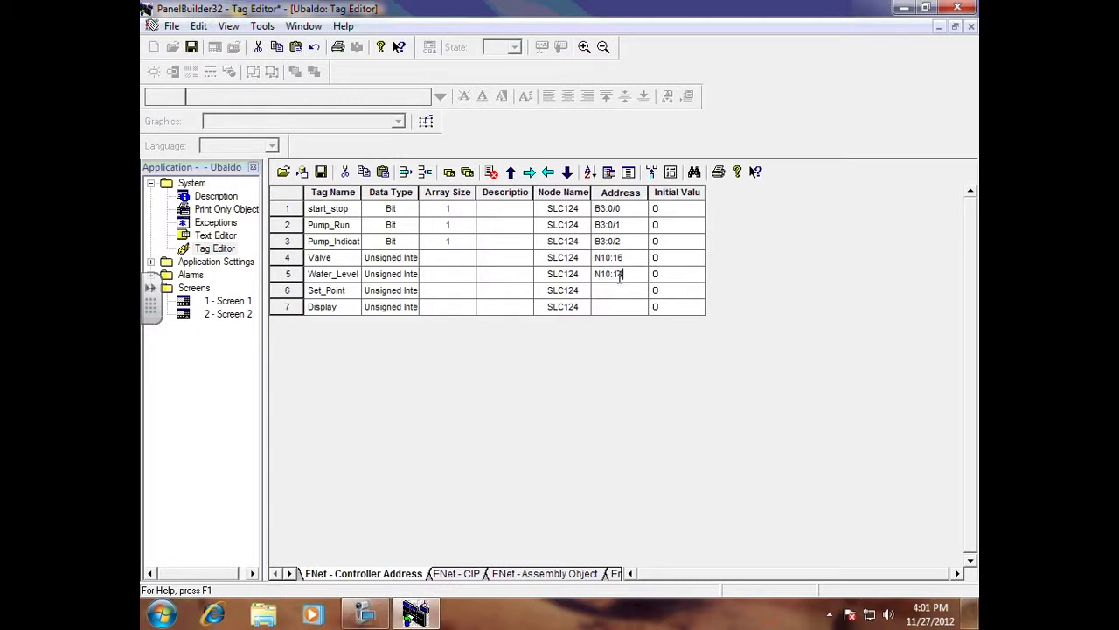
{"action": "type", "text": ":14"}
{"action": "key", "text": "Return"}
{"action": "type", "text": "N7:0"}
{"action": "left_click", "coordinate": [608, 313]}
{"action": "type", "text": "N7:1"}
{"action": "left_click", "coordinate": [490, 274]}
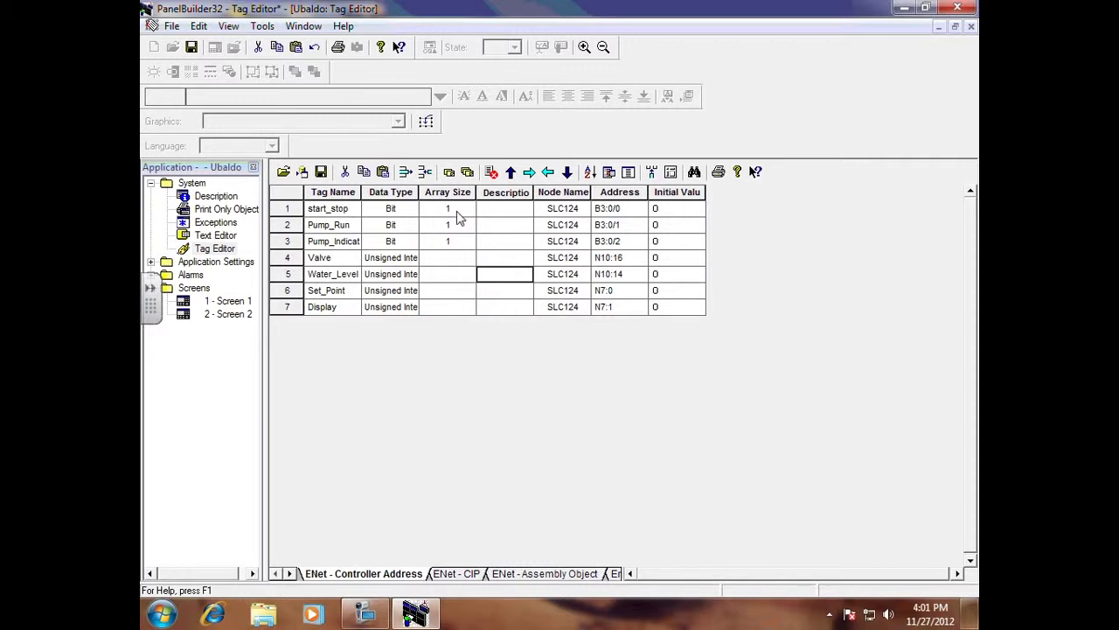
Save the finished tag table and switch back to editing 1 - Screen 1.
{"action": "left_click", "coordinate": [322, 172]}
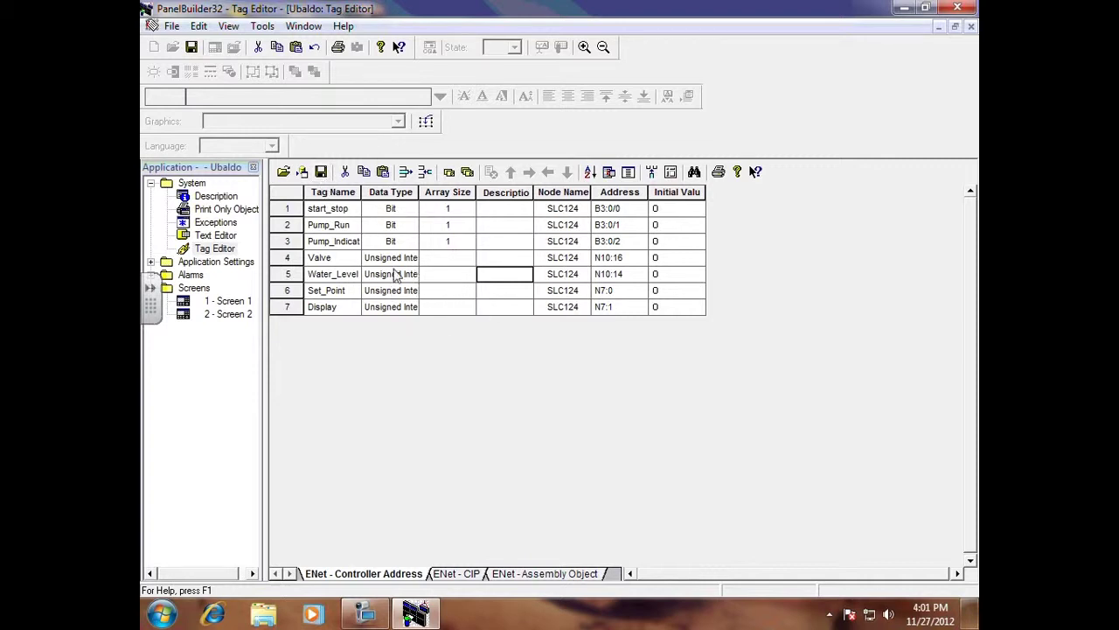
{"action": "double_click", "coordinate": [191, 303]}
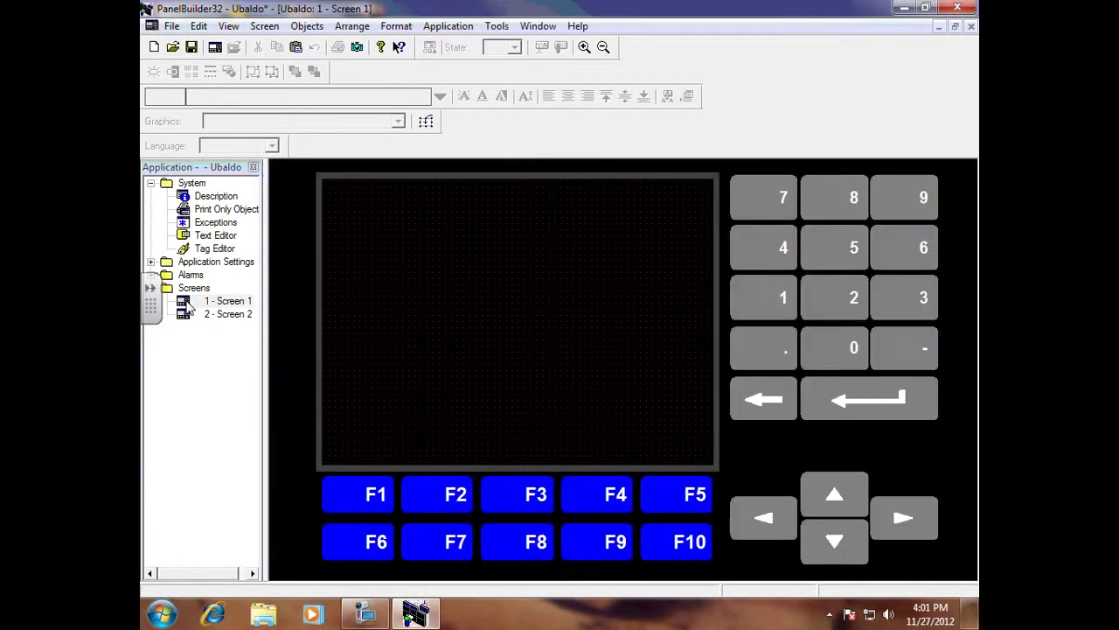